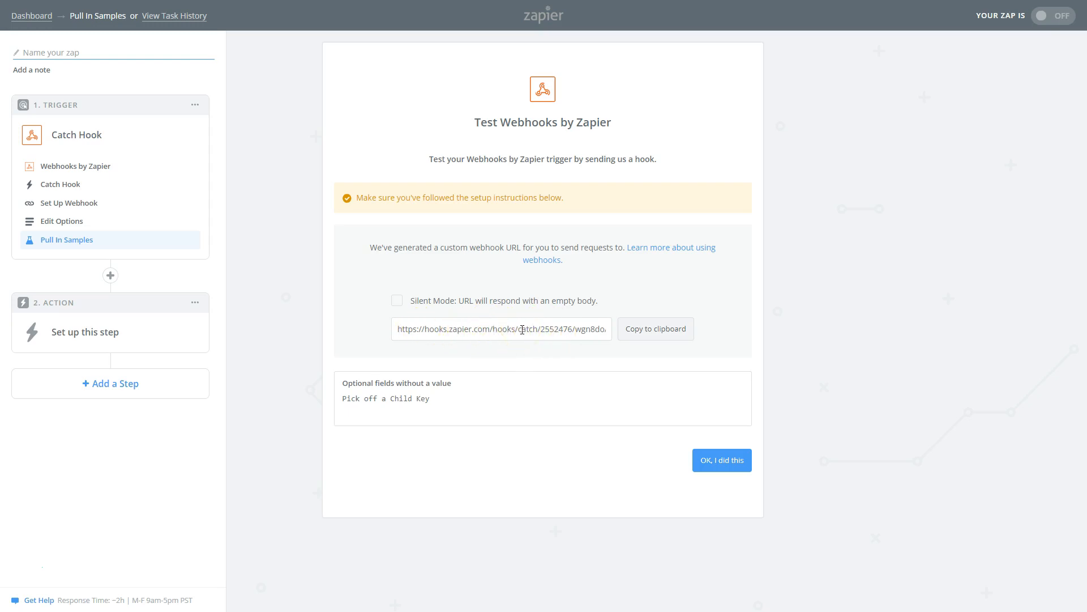
- Test the Webhooks by Zapier trigger with the sent sample hook and proceed to the action setup
{"action": "left_click", "coordinate": [721, 464]}
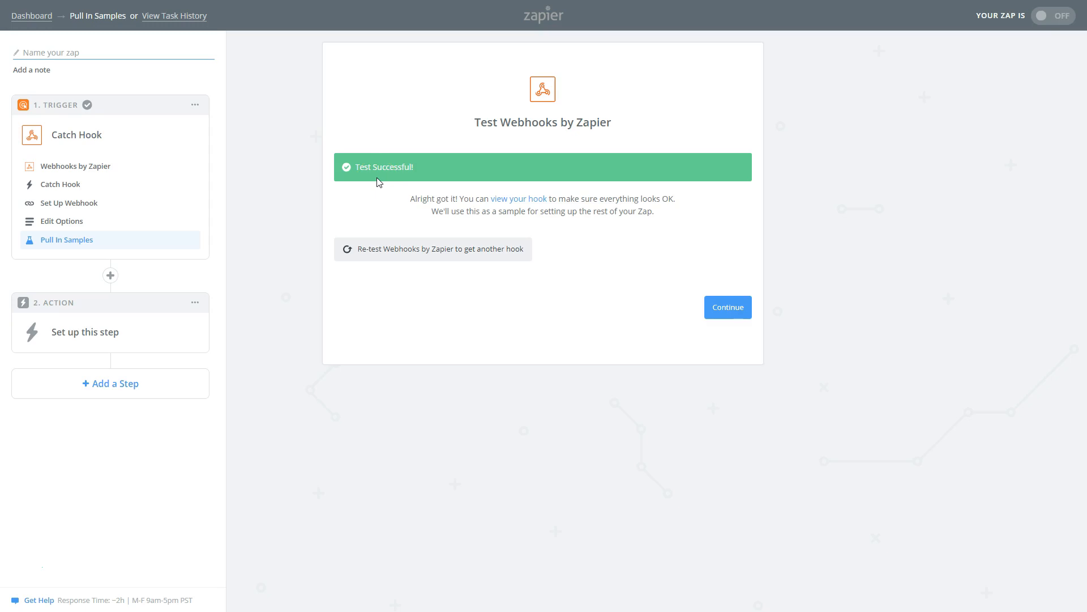
{"action": "left_click", "coordinate": [727, 307]}
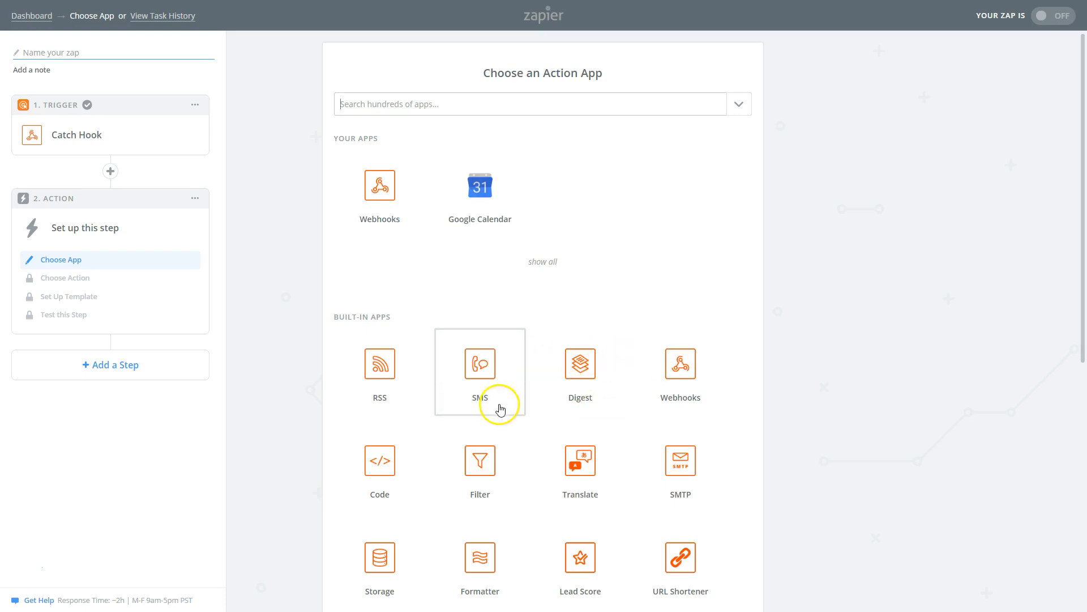
- Choose Google Sheets as the action app and save Create Spreadsheet Row as its action
{"action": "scroll", "coordinate": [504, 416], "scroll_direction": "down", "scroll_amount": 6}
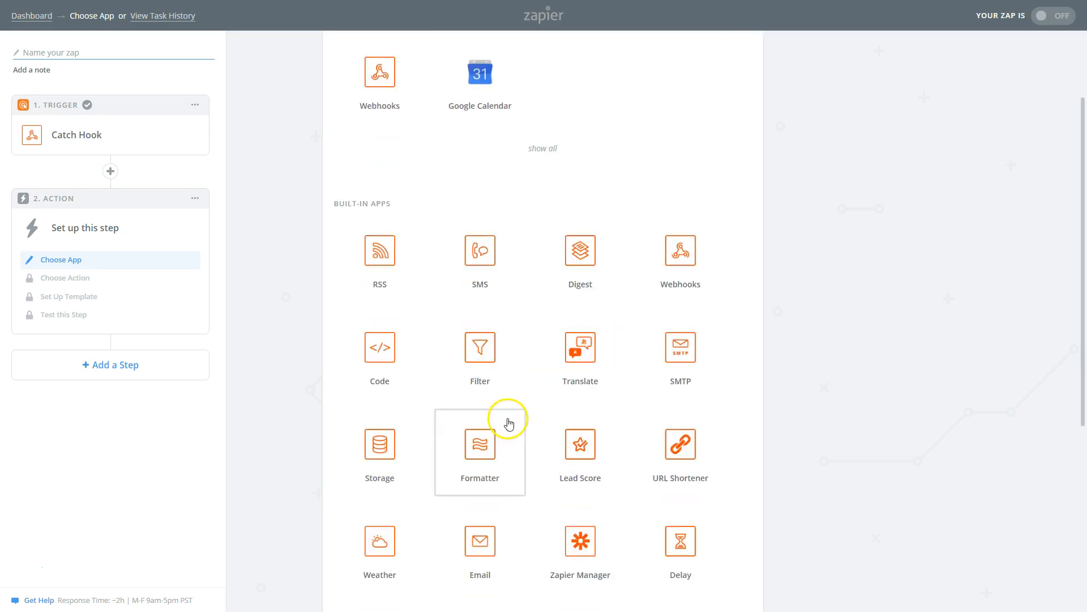
{"action": "scroll", "coordinate": [508, 423], "scroll_direction": "down", "scroll_amount": 2}
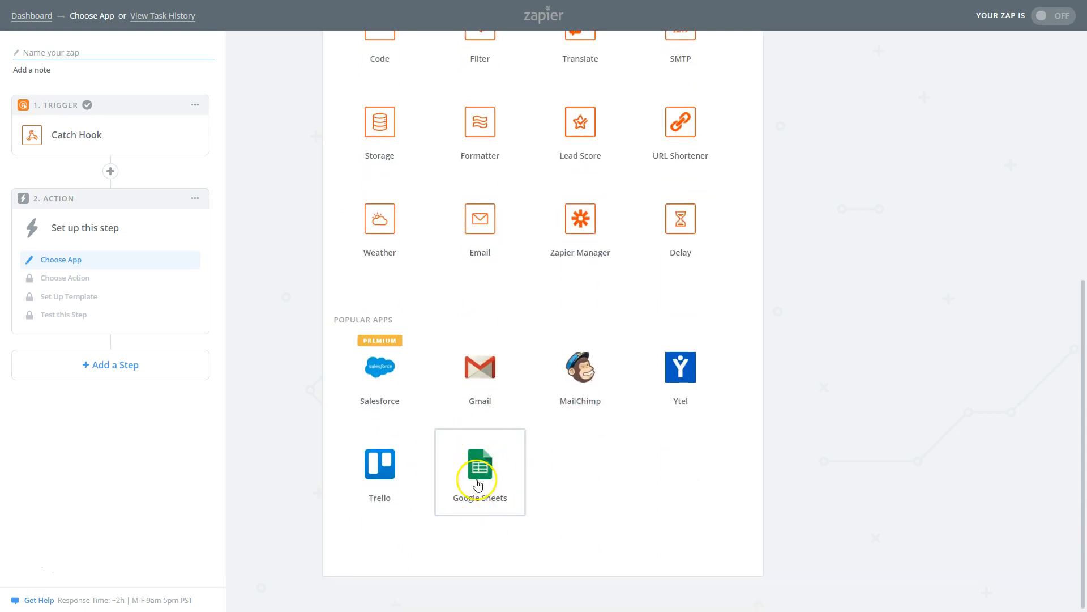
{"action": "left_click", "coordinate": [478, 473]}
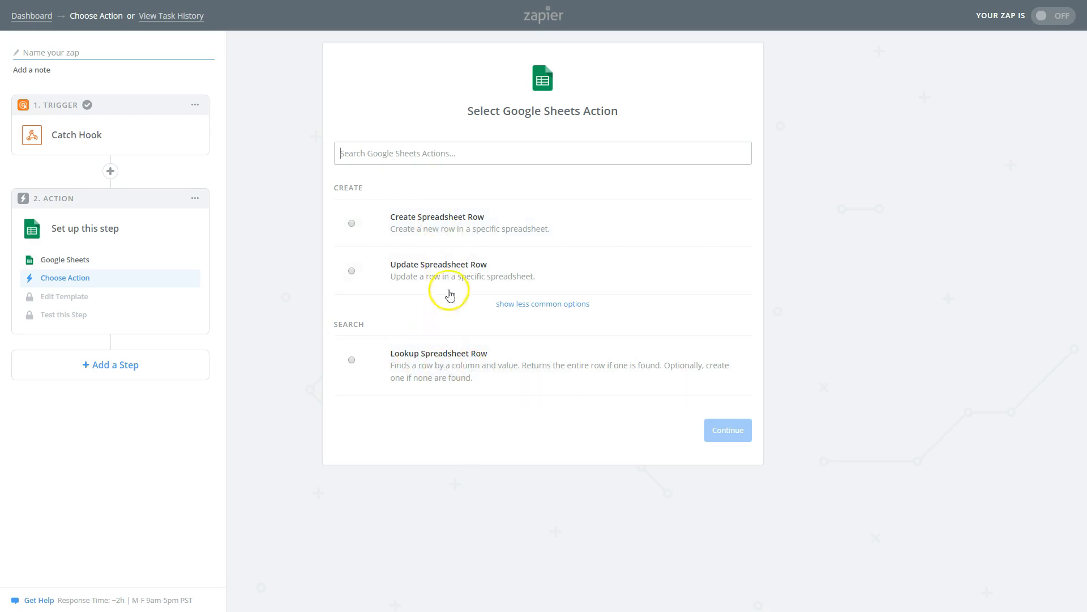
{"action": "left_click", "coordinate": [437, 216]}
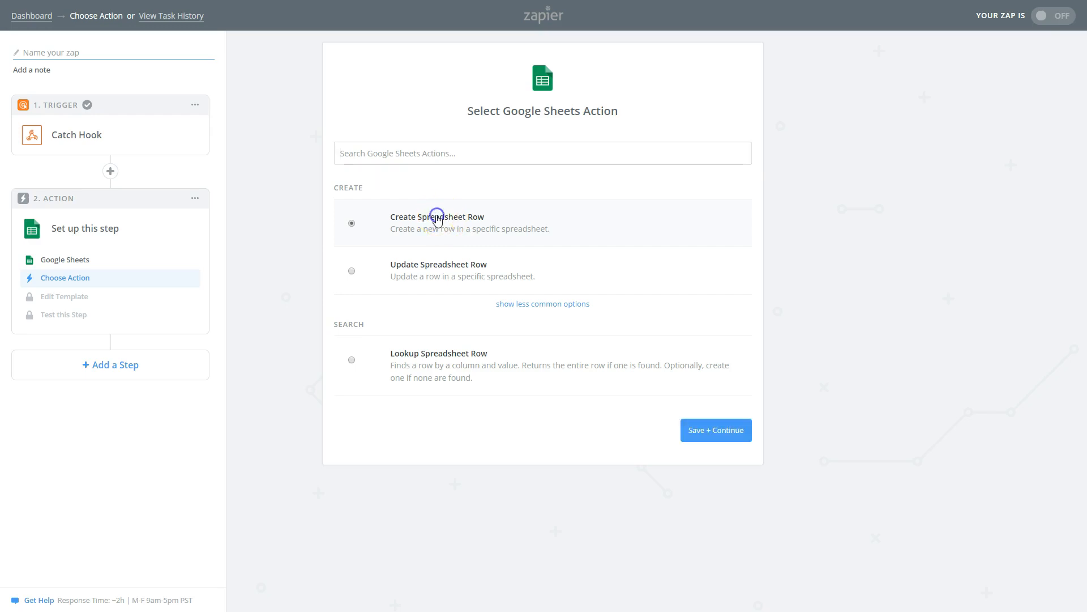
{"action": "left_click", "coordinate": [720, 431]}
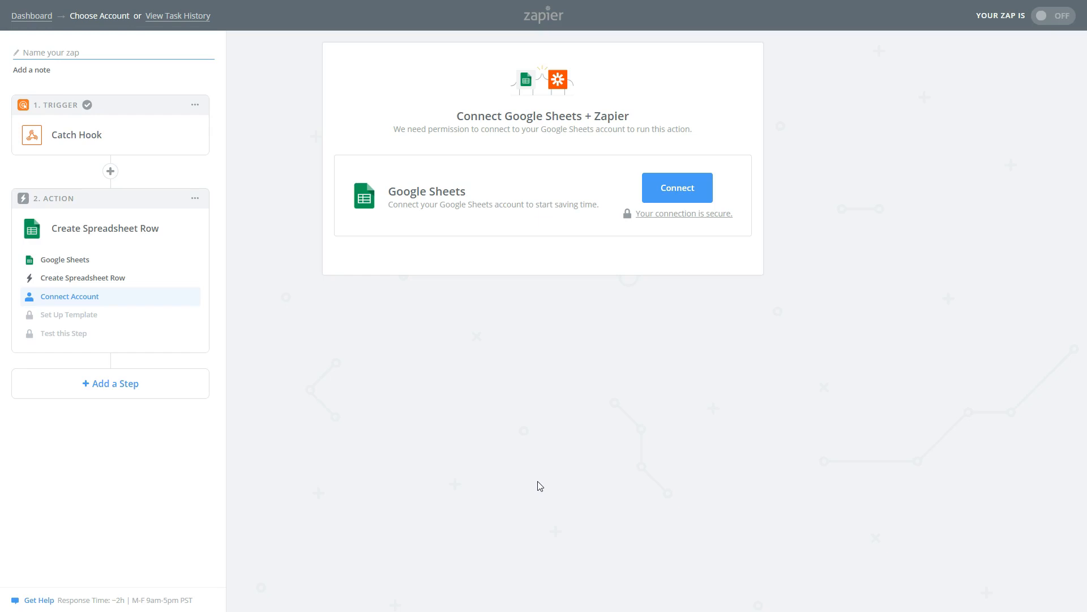
- Connect the Google account to Google Sheets with Zapier access allowed, test the connection and save it
{"action": "left_click", "coordinate": [673, 190]}
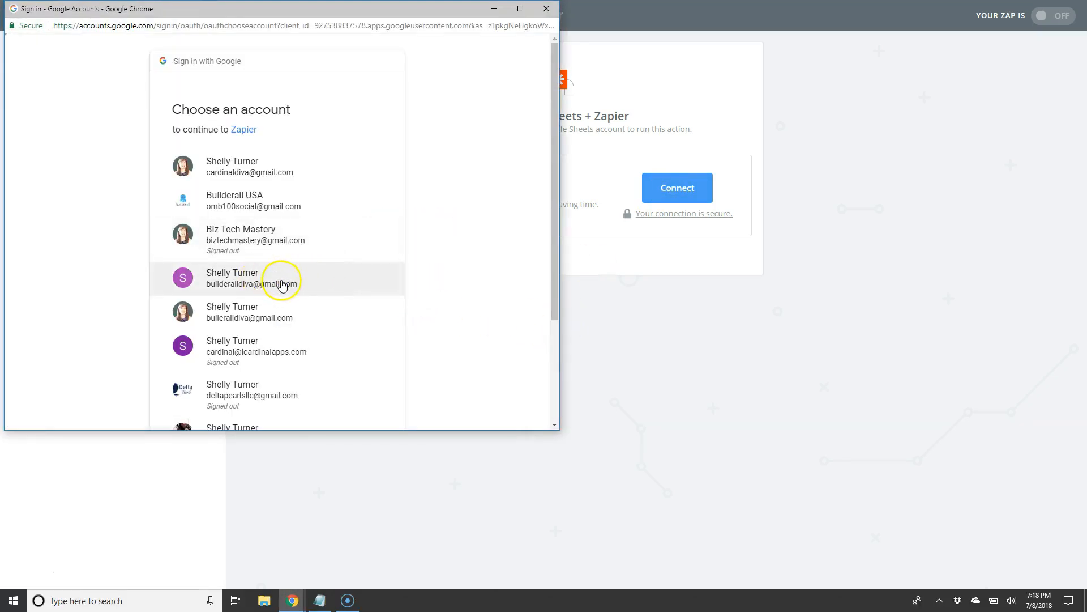
{"action": "left_click", "coordinate": [236, 312]}
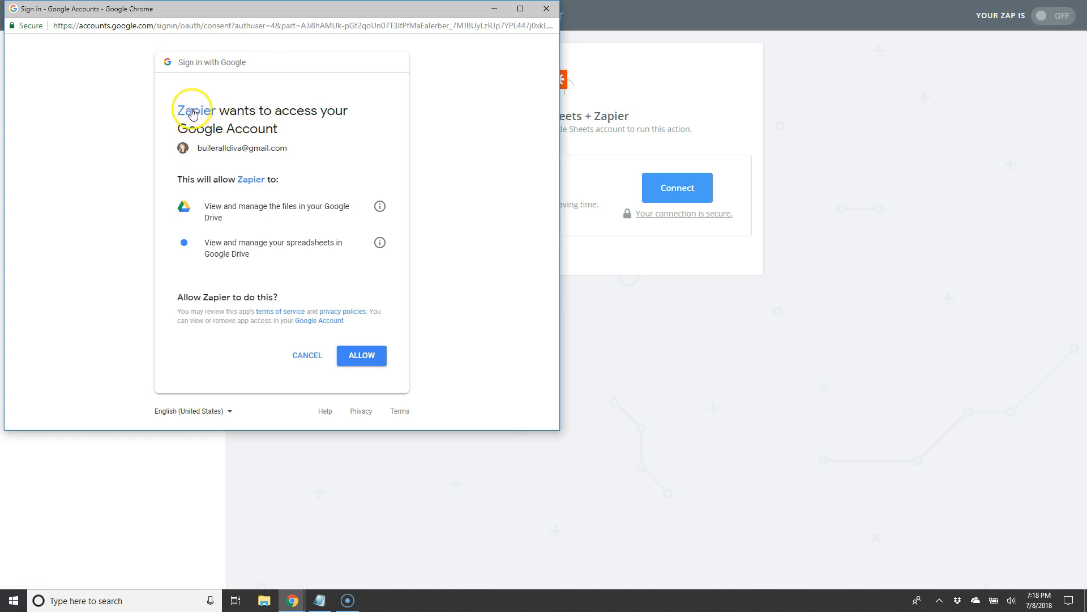
{"action": "left_click", "coordinate": [362, 359]}
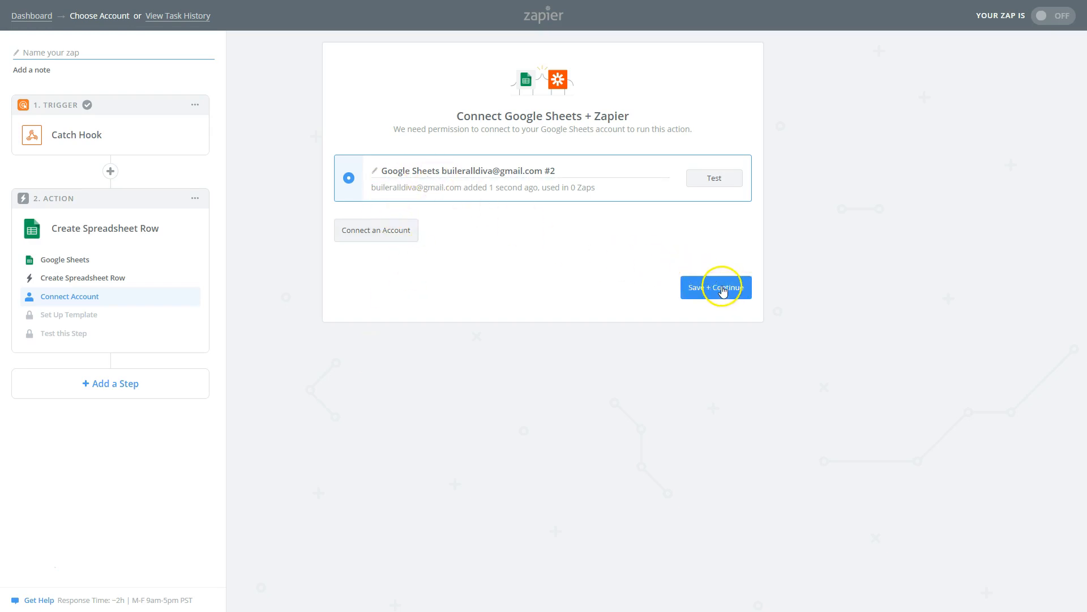
{"action": "left_click", "coordinate": [712, 185]}
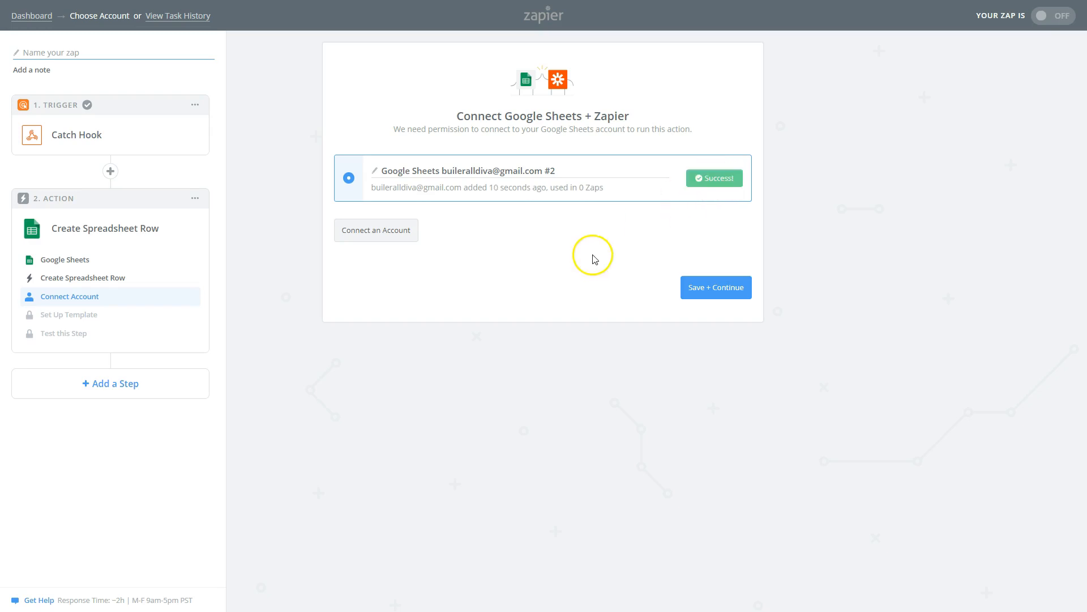
{"action": "left_click", "coordinate": [714, 286]}
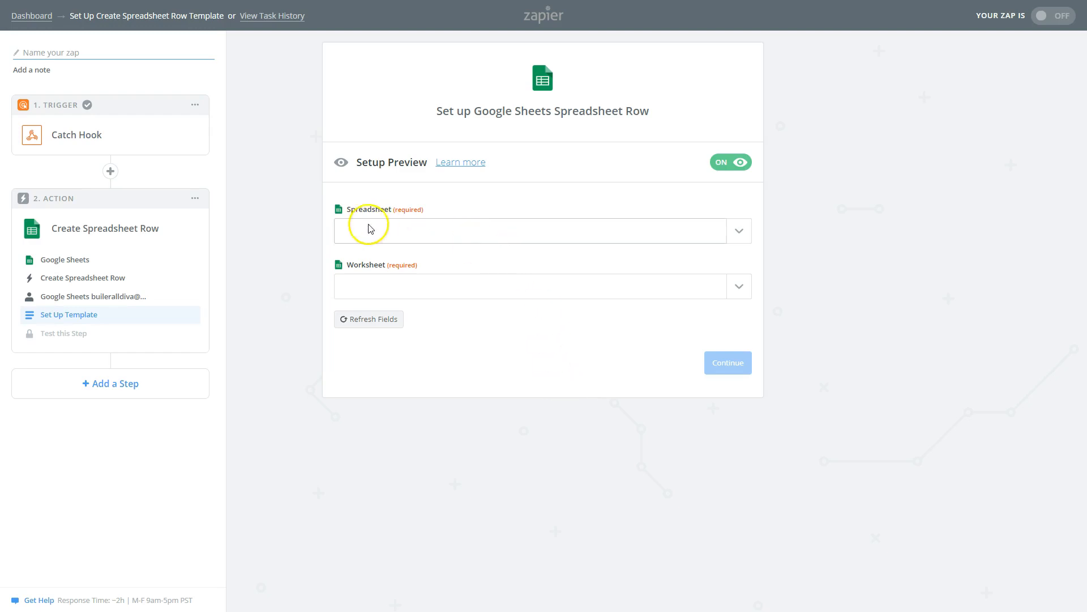
- Set the spreadsheet row's target to the Webhook Training spreadsheet and its Sheet1 worksheet
{"action": "left_click", "coordinate": [437, 225]}
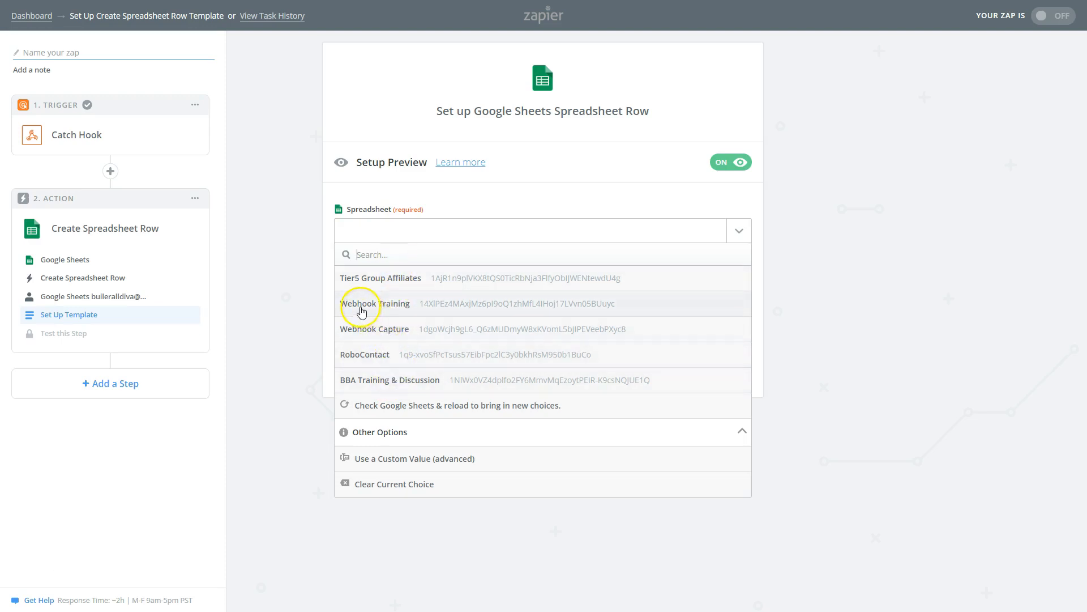
{"action": "left_click", "coordinate": [417, 312]}
{"action": "left_click", "coordinate": [417, 313]}
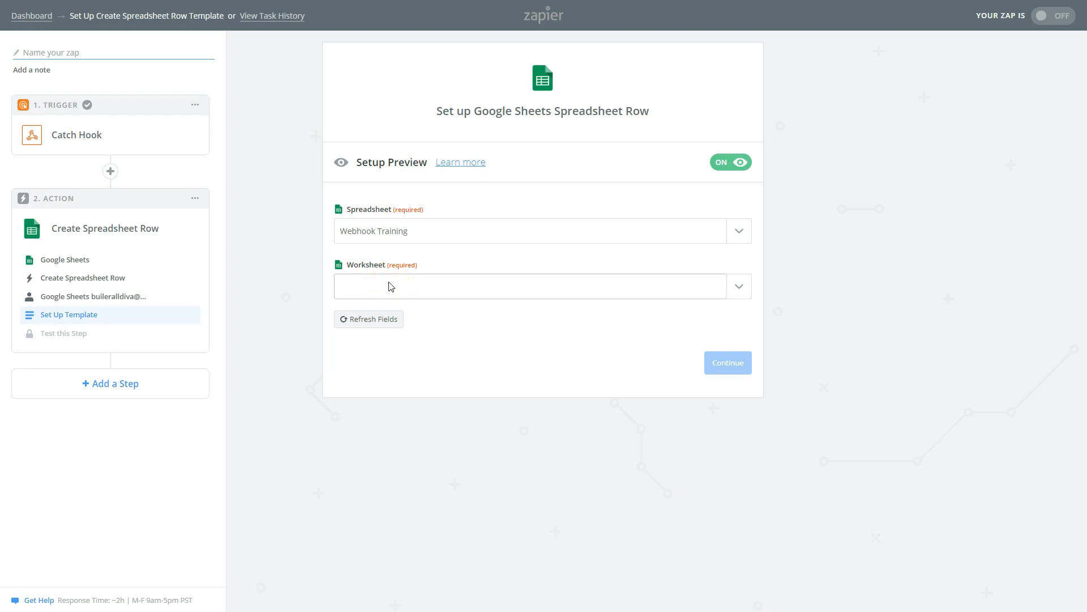
{"action": "left_click", "coordinate": [415, 290]}
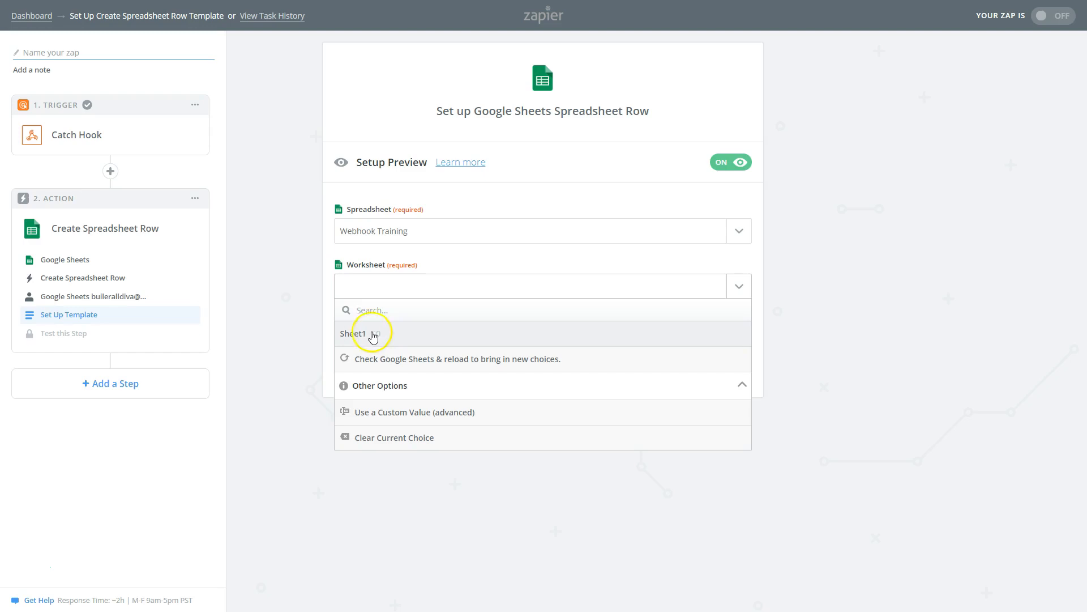
{"action": "left_click", "coordinate": [376, 335]}
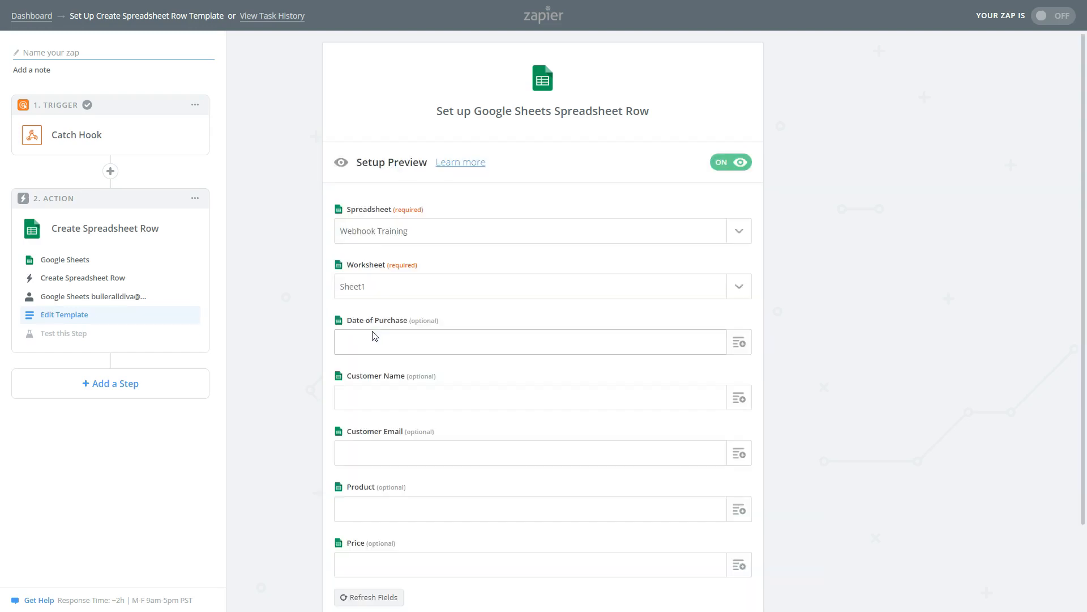
- Map the Date of Purchase column to the Catch Hook value Map Payment[transaction Time]
{"action": "scroll", "coordinate": [401, 431], "scroll_direction": "down", "scroll_amount": 2}
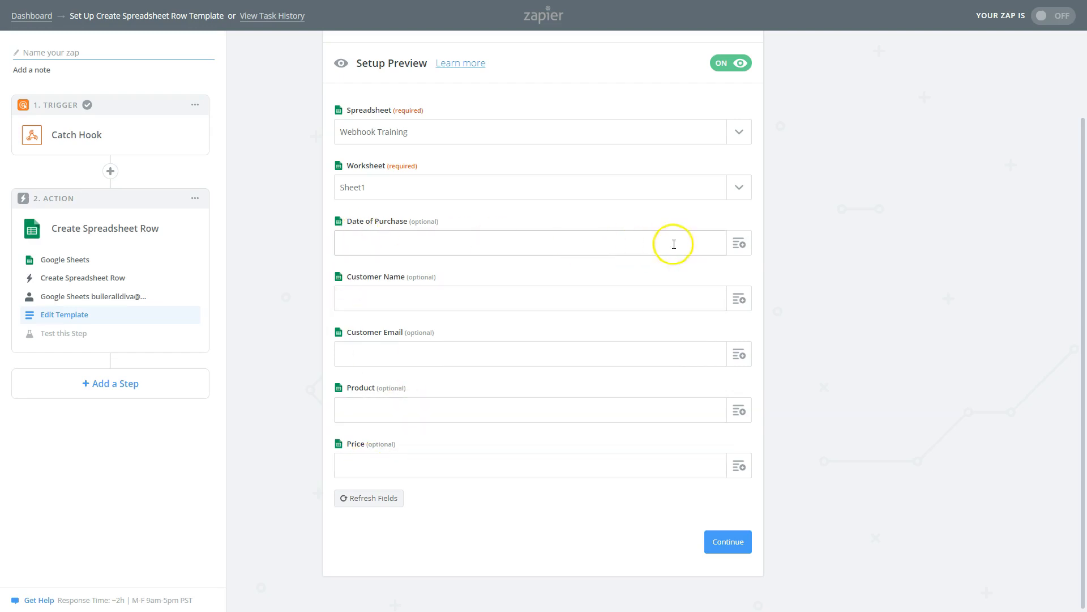
{"action": "left_click", "coordinate": [740, 244]}
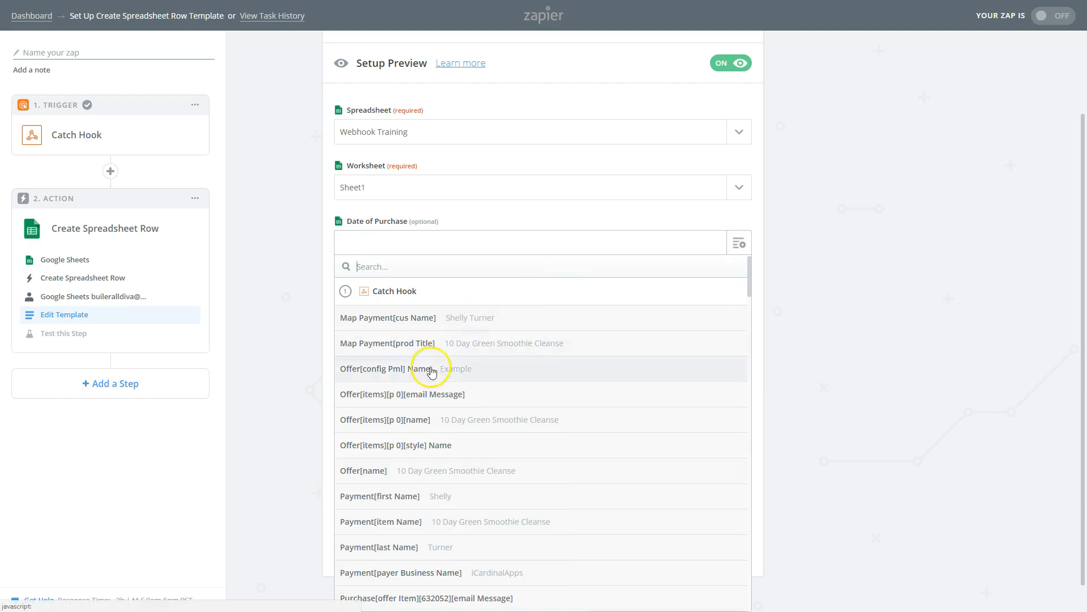
{"action": "scroll", "coordinate": [440, 422], "scroll_direction": "down", "scroll_amount": 5}
{"action": "scroll", "coordinate": [439, 454], "scroll_direction": "up", "scroll_amount": 4}
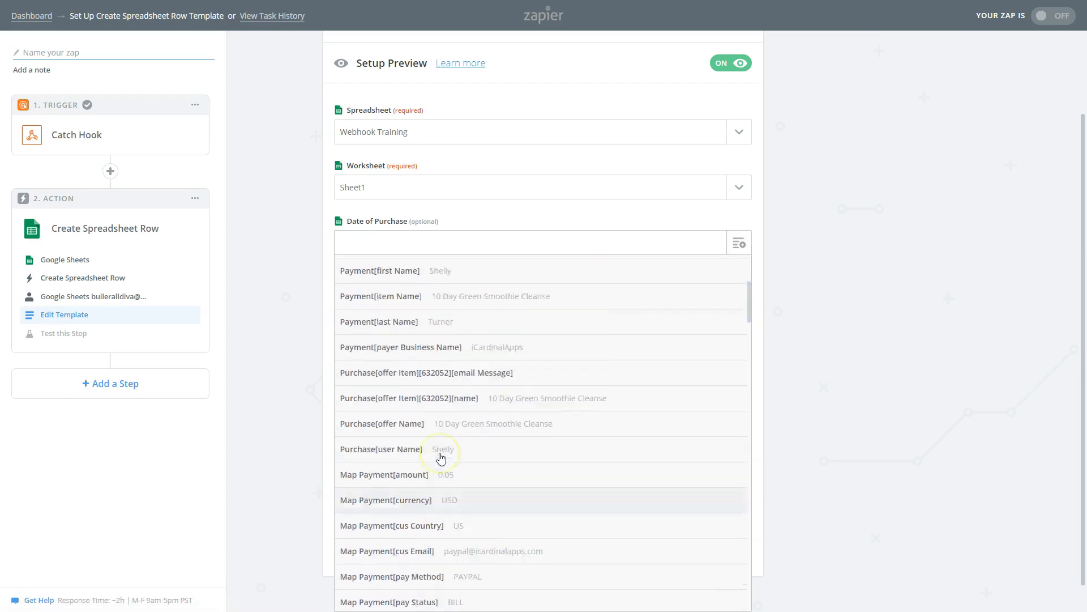
{"action": "left_click", "coordinate": [438, 458]}
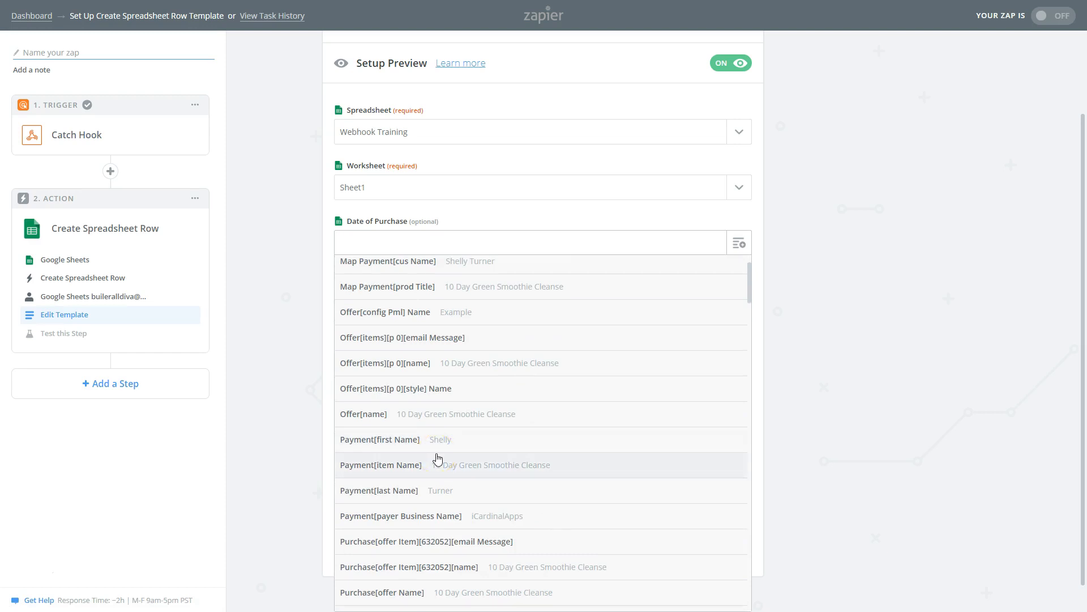
{"action": "left_click", "coordinate": [399, 479]}
{"action": "scroll", "coordinate": [400, 488], "scroll_direction": "down", "scroll_amount": 10}
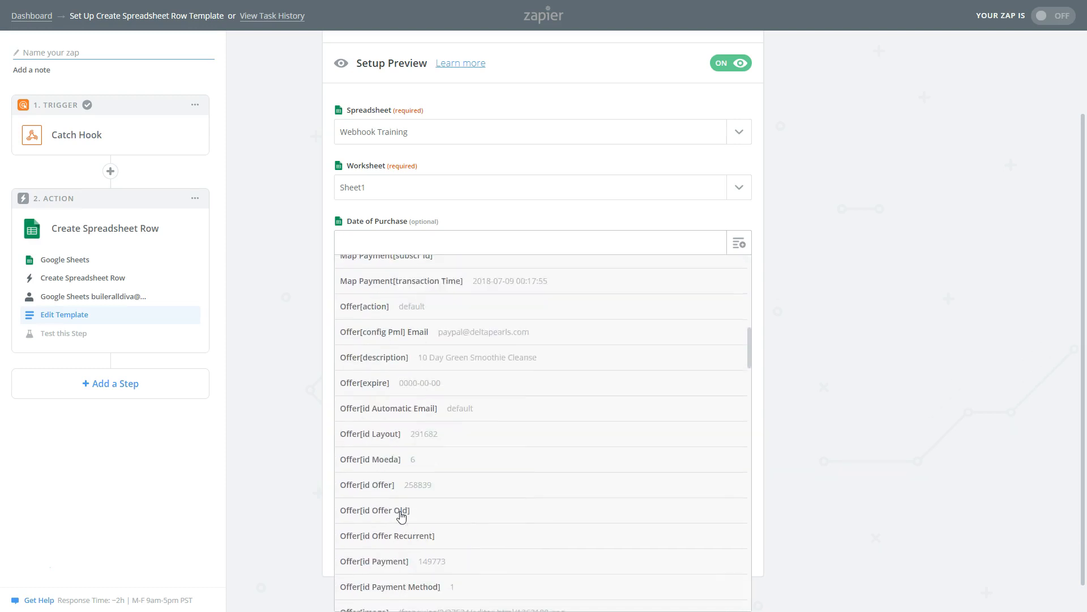
{"action": "scroll", "coordinate": [402, 517], "scroll_direction": "down", "scroll_amount": 3}
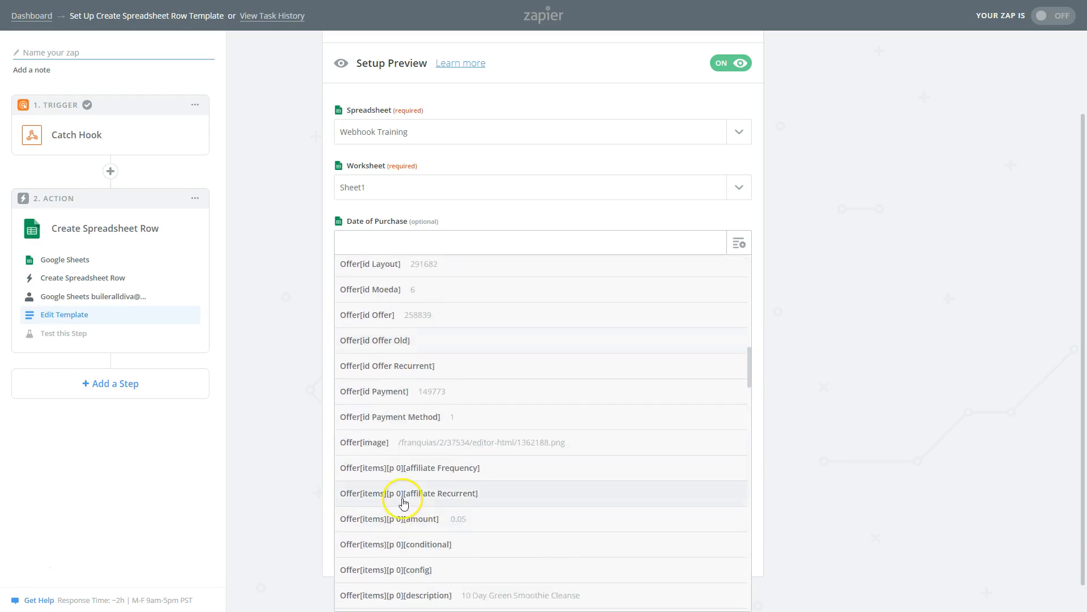
{"action": "scroll", "coordinate": [397, 453], "scroll_direction": "down", "scroll_amount": 4}
{"action": "scroll", "coordinate": [403, 488], "scroll_direction": "down", "scroll_amount": 8}
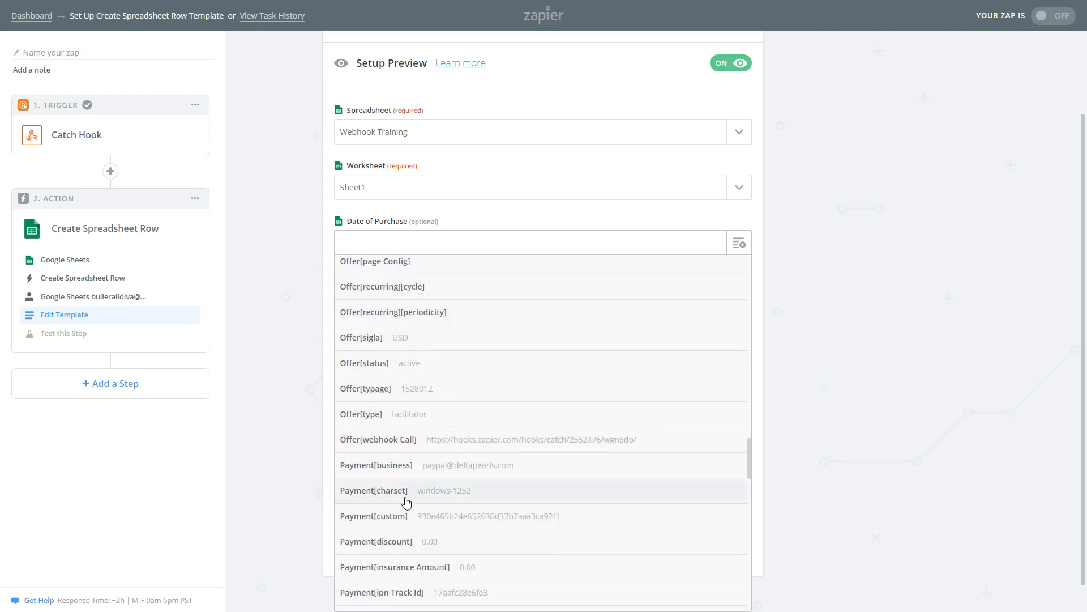
{"action": "scroll", "coordinate": [407, 502], "scroll_direction": "up", "scroll_amount": 12}
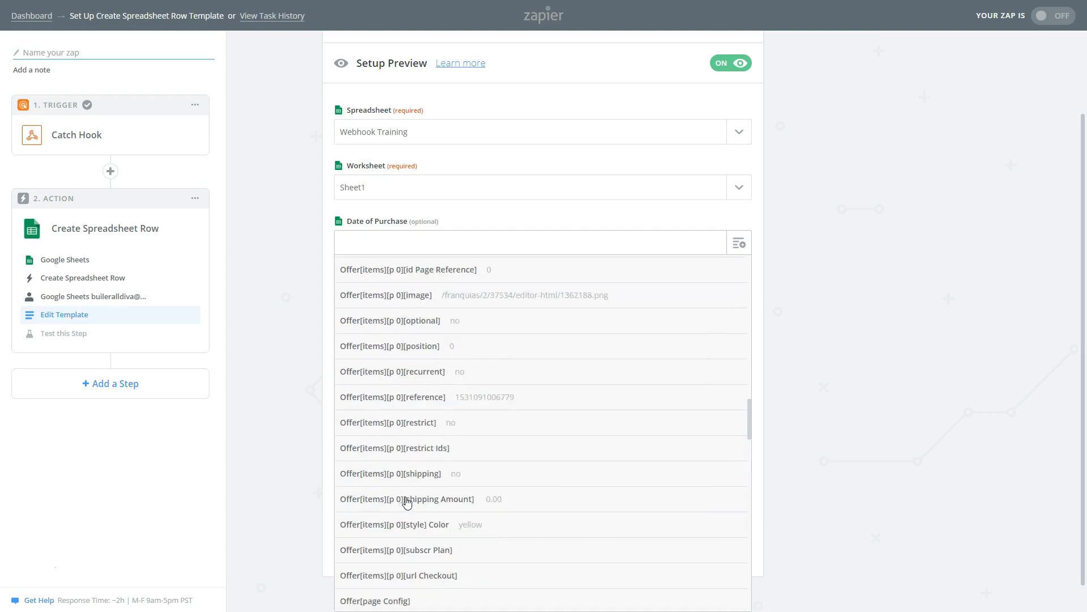
{"action": "scroll", "coordinate": [409, 391], "scroll_direction": "up", "scroll_amount": 8}
{"action": "scroll", "coordinate": [413, 391], "scroll_direction": "up", "scroll_amount": 4}
{"action": "scroll", "coordinate": [412, 396], "scroll_direction": "down", "scroll_amount": 6}
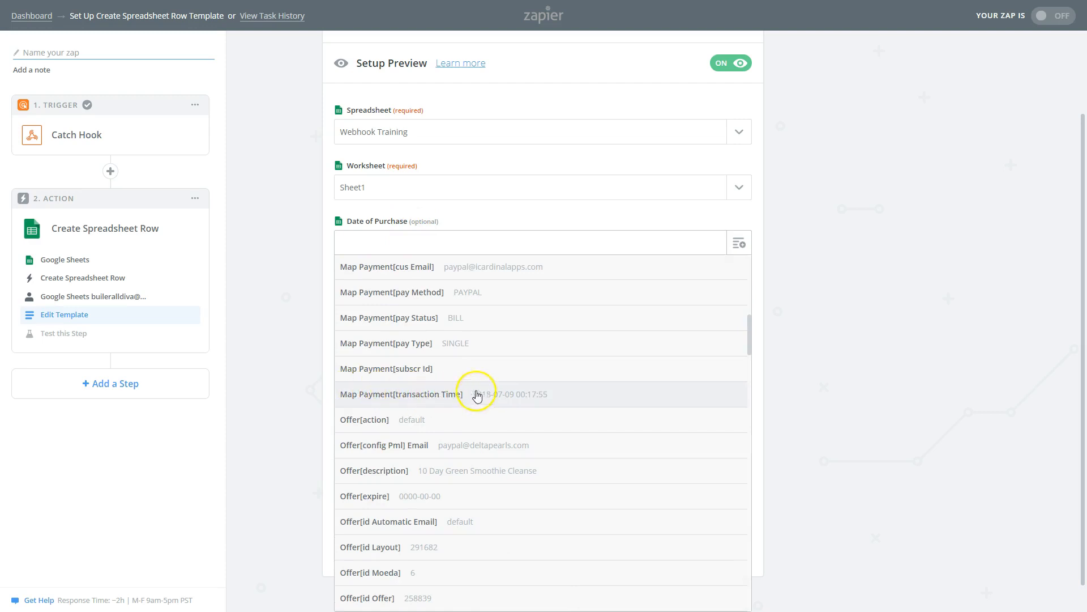
{"action": "left_click", "coordinate": [446, 394]}
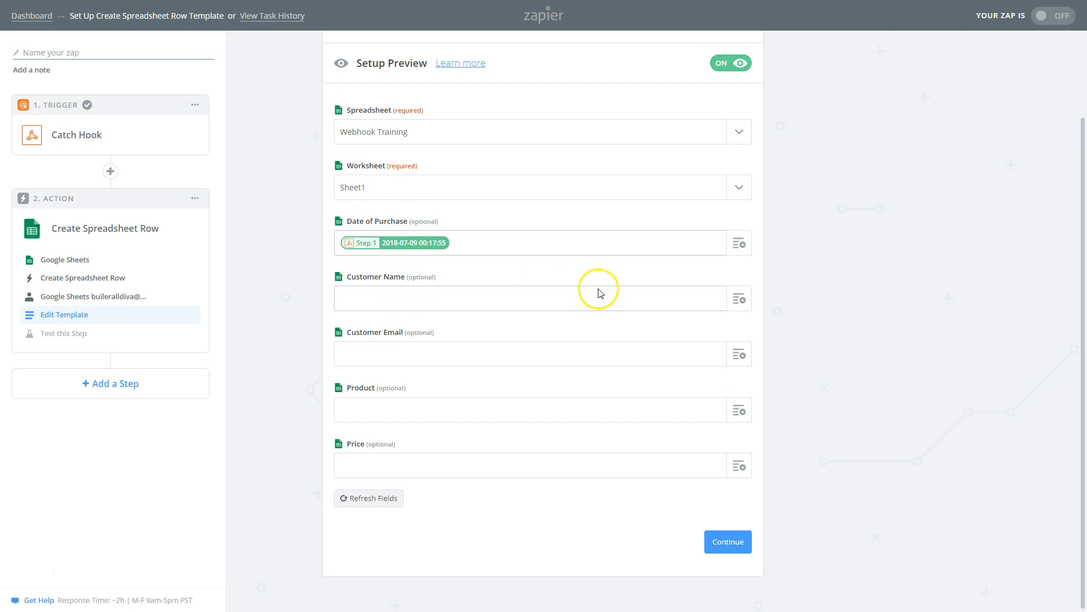
- Map Customer Name to the hook's Map Payment[cus Name] and Customer Email to Map Payment[cus Email]
{"action": "left_click", "coordinate": [742, 301]}
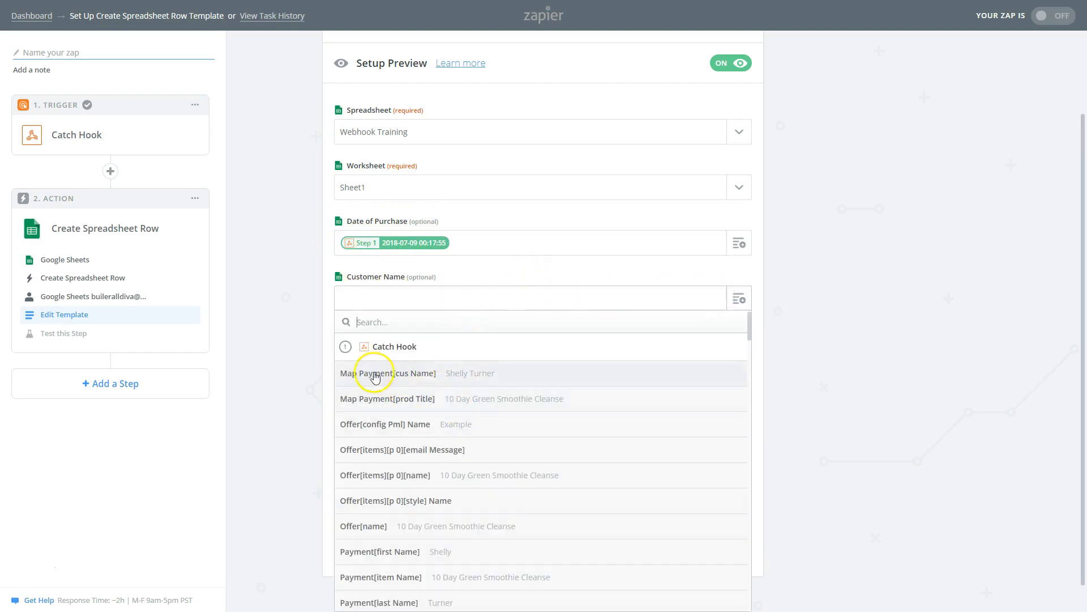
{"action": "left_click", "coordinate": [448, 372]}
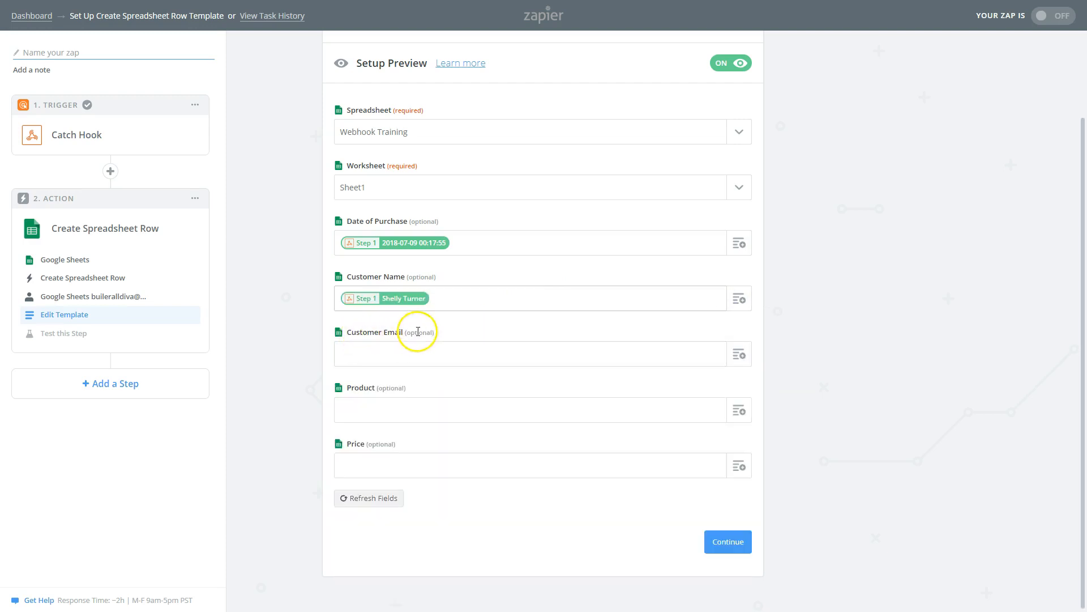
{"action": "left_click", "coordinate": [742, 356]}
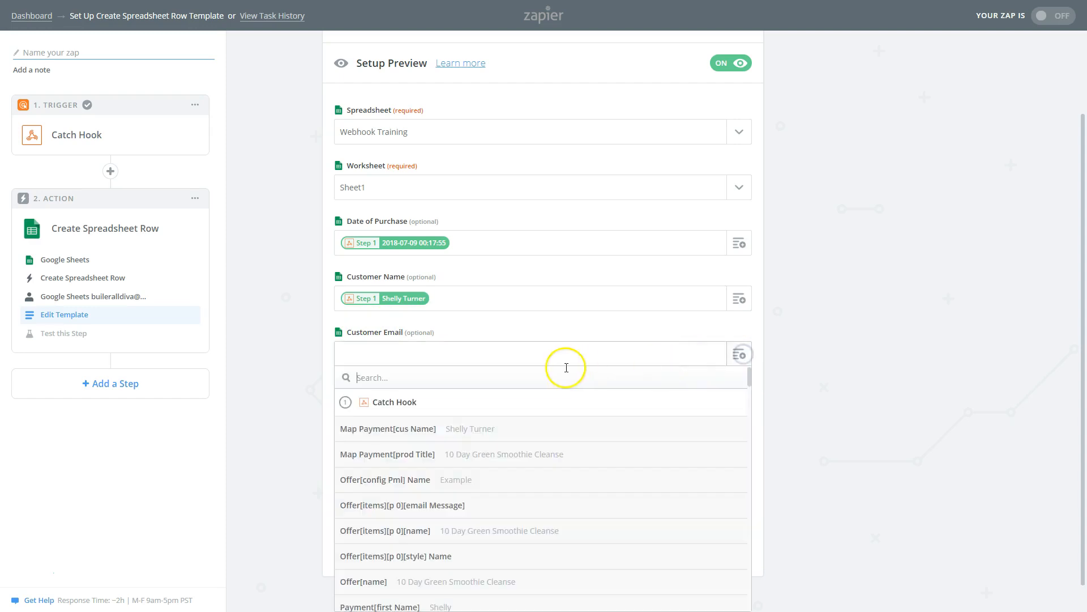
{"action": "scroll", "coordinate": [547, 480], "scroll_direction": "down", "scroll_amount": 5}
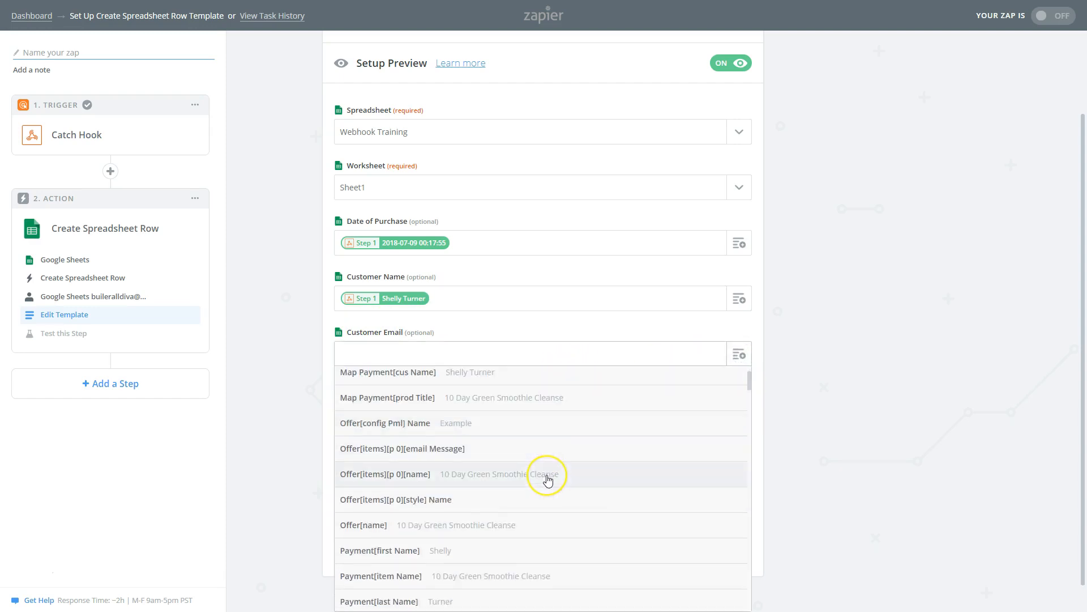
{"action": "scroll", "coordinate": [376, 432], "scroll_direction": "up", "scroll_amount": 3}
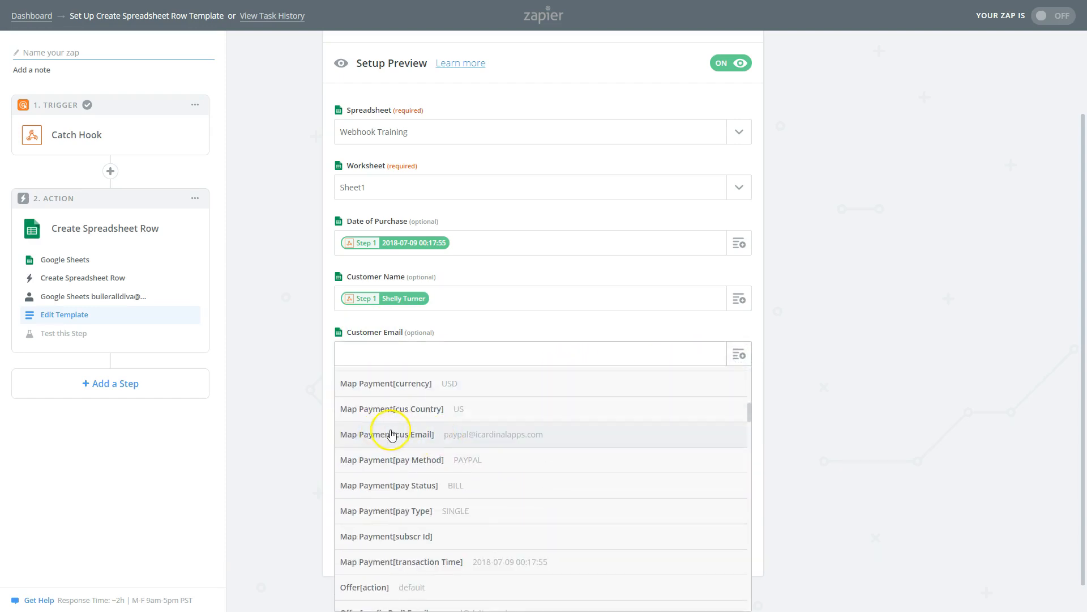
{"action": "left_click", "coordinate": [376, 432]}
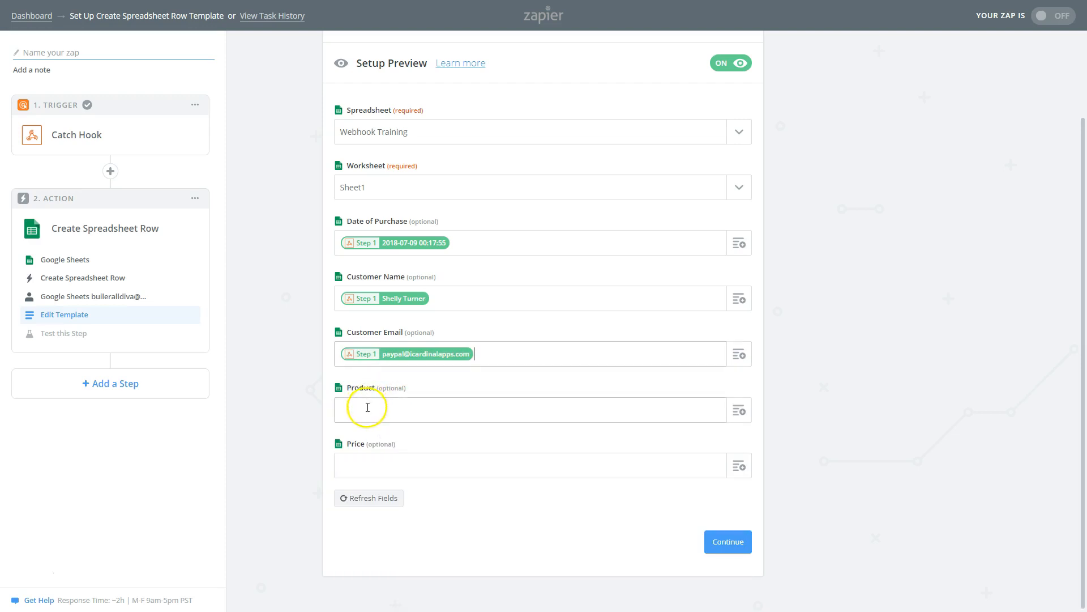
- Map the Product column to the Catch Hook value Map Payment[prod Title]
{"action": "left_click", "coordinate": [738, 410]}
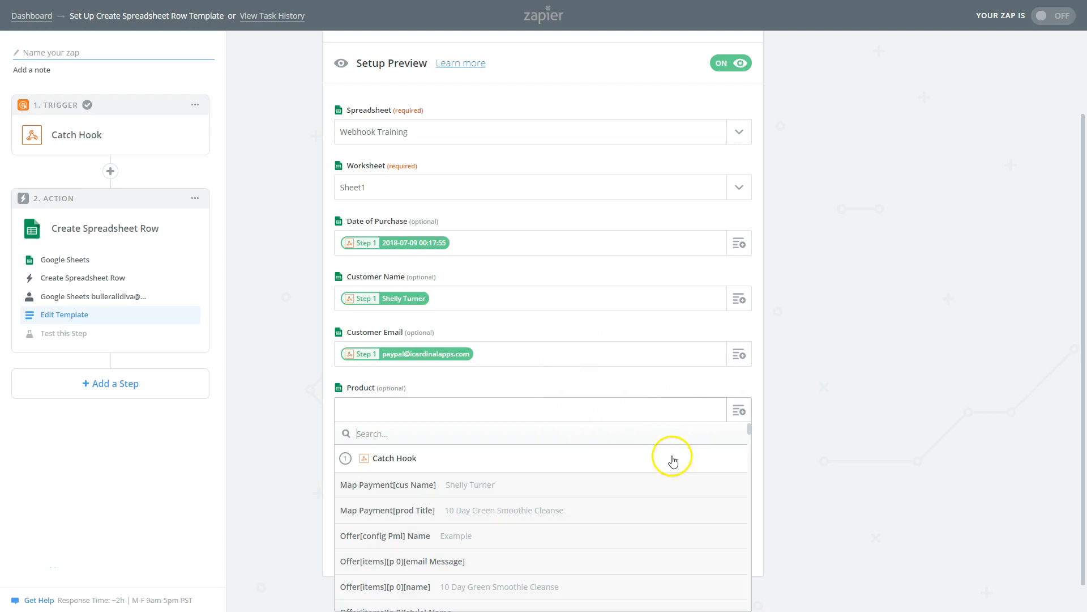
{"action": "scroll", "coordinate": [623, 464], "scroll_direction": "down", "scroll_amount": 1}
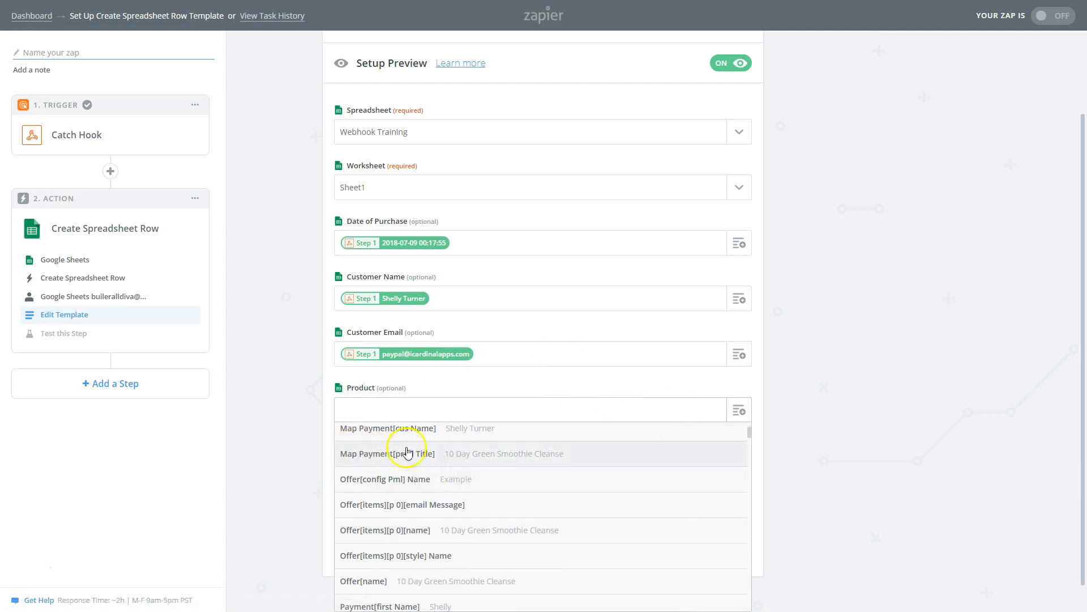
{"action": "left_click", "coordinate": [496, 453]}
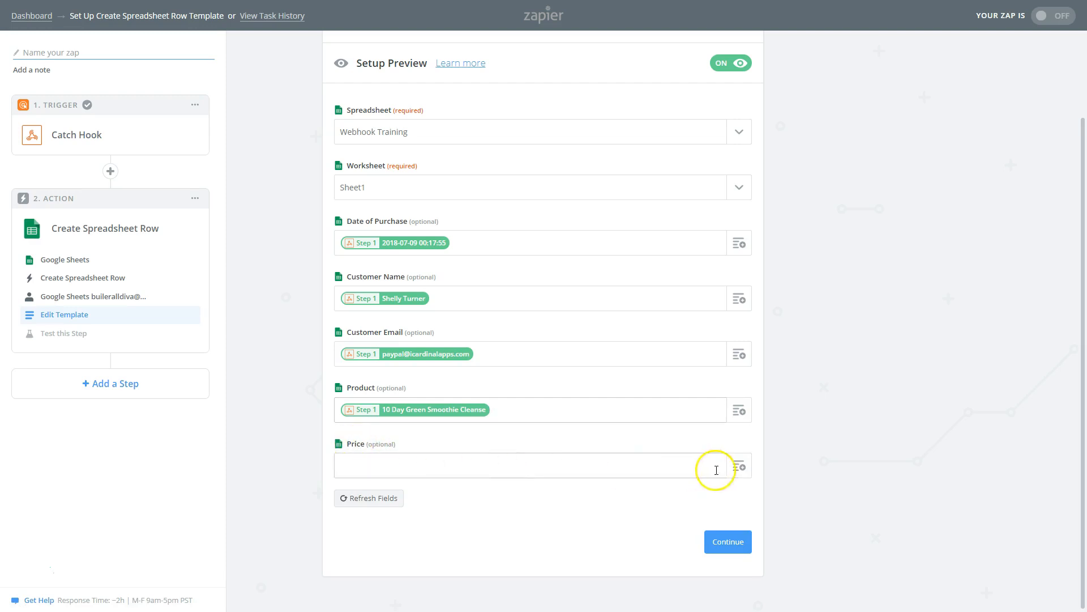
- Map the Price column to the Catch Hook value Map Payment[amount]
{"action": "left_click", "coordinate": [739, 466]}
{"action": "scroll", "coordinate": [585, 481], "scroll_direction": "down", "scroll_amount": 8}
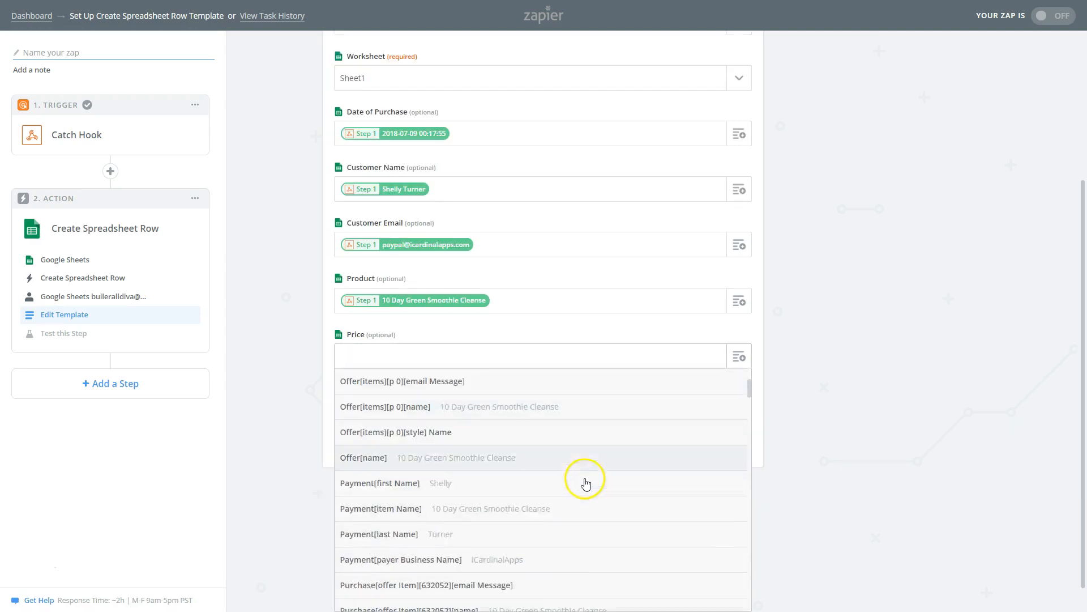
{"action": "scroll", "coordinate": [585, 509], "scroll_direction": "down", "scroll_amount": 4}
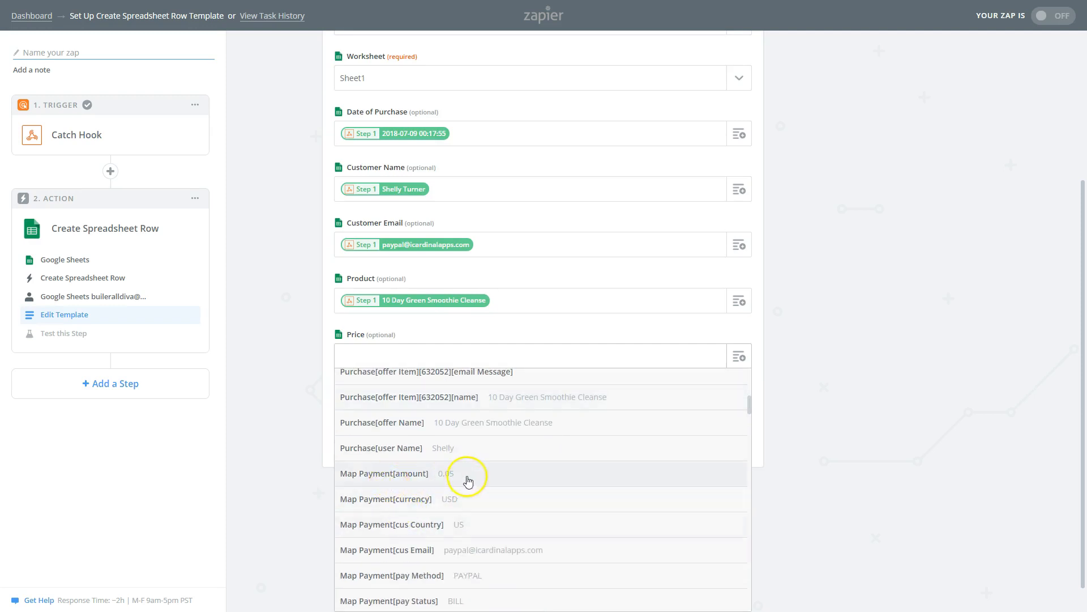
{"action": "left_click", "coordinate": [438, 479]}
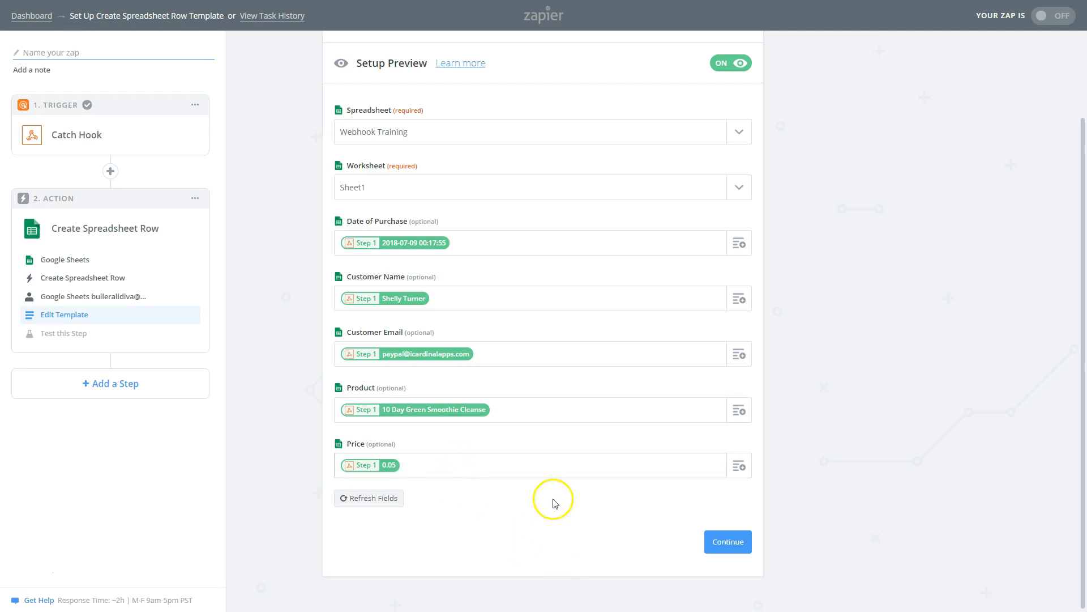
- Send a test row to Google Sheets, and widen the Date of Purchase and Customer Email columns in the Webhook Training spreadsheet
{"action": "left_click", "coordinate": [730, 541]}
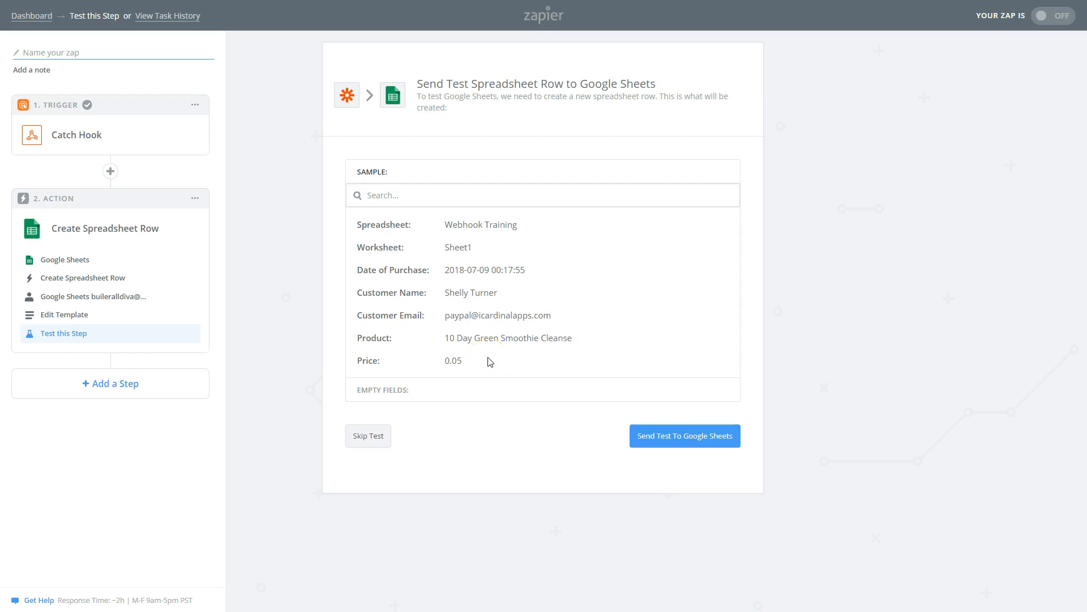
{"action": "left_click", "coordinate": [674, 437]}
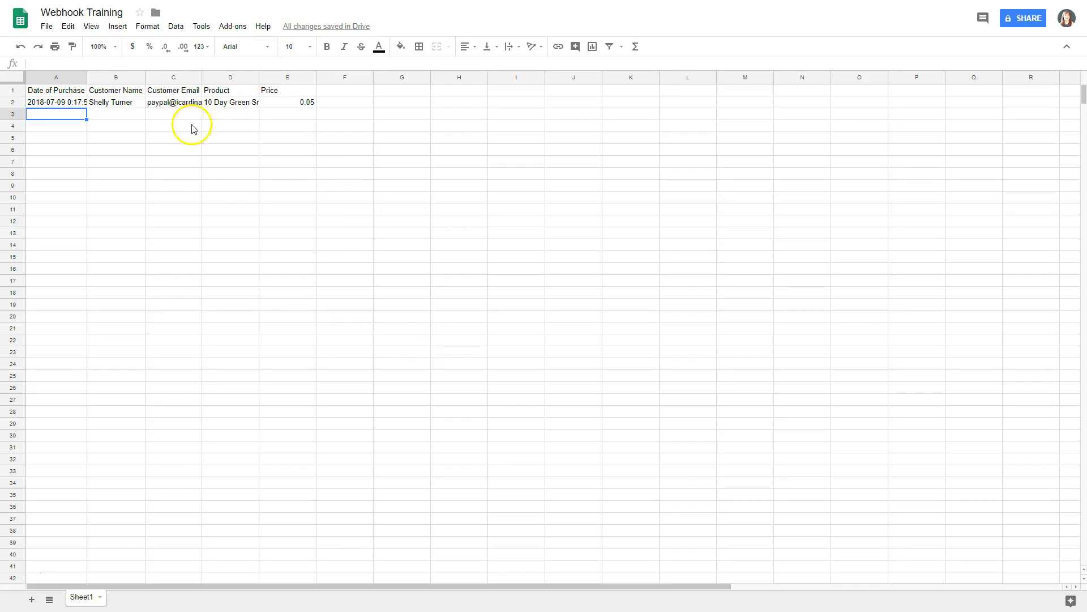
{"action": "left_click_drag", "start_coordinate": [86, 73], "coordinate": [115, 73]}
{"action": "left_click_drag", "start_coordinate": [230, 77], "coordinate": [398, 80]}
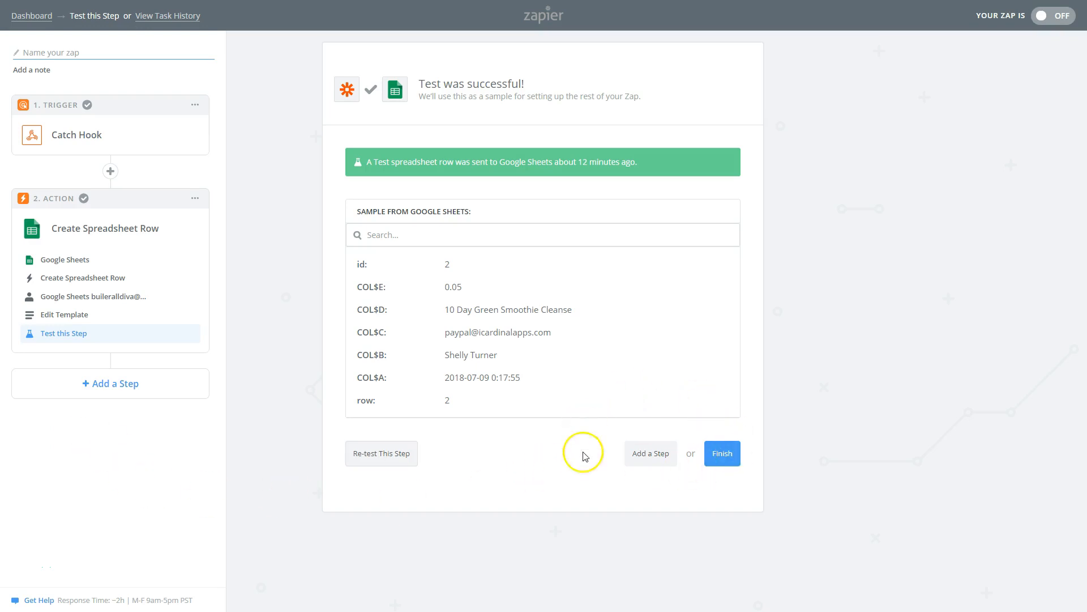
- Back in Zapier, finish the Zap by naming it Webhook Tutorial and turning it on, and open it on the dashboard
{"action": "left_click", "coordinate": [724, 453]}
{"action": "left_click", "coordinate": [506, 164]}
{"action": "type", "text": "Webhook Tutorial"}
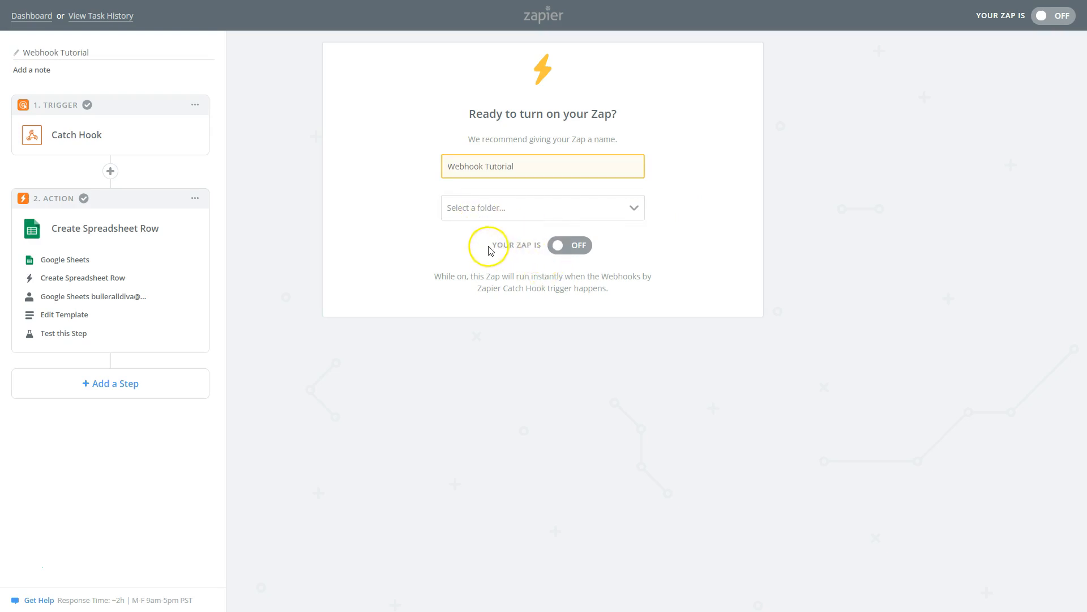
{"action": "left_click", "coordinate": [561, 248]}
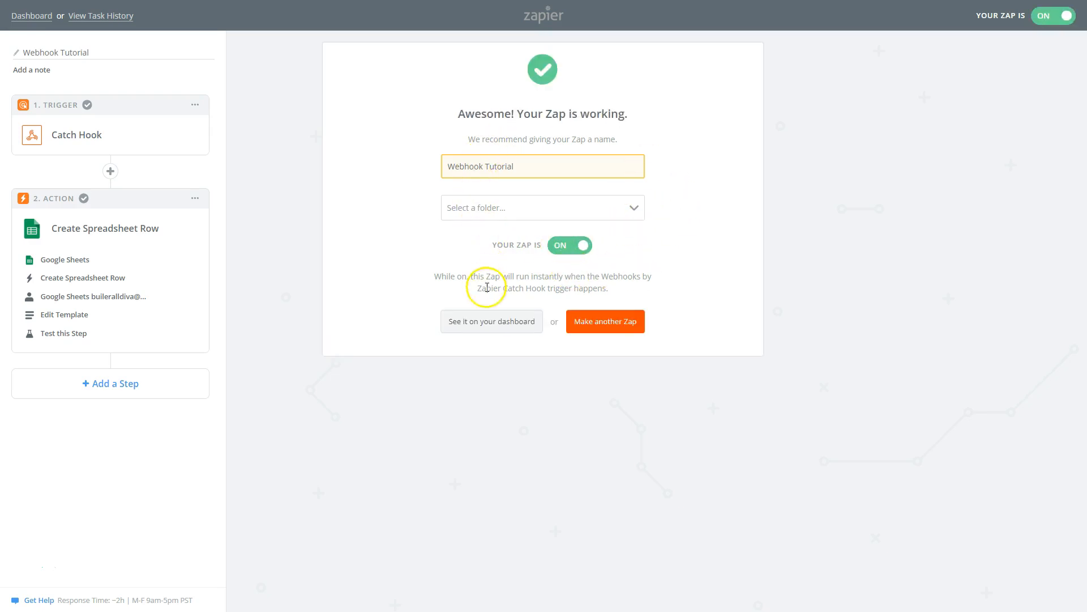
{"action": "left_click", "coordinate": [488, 328]}
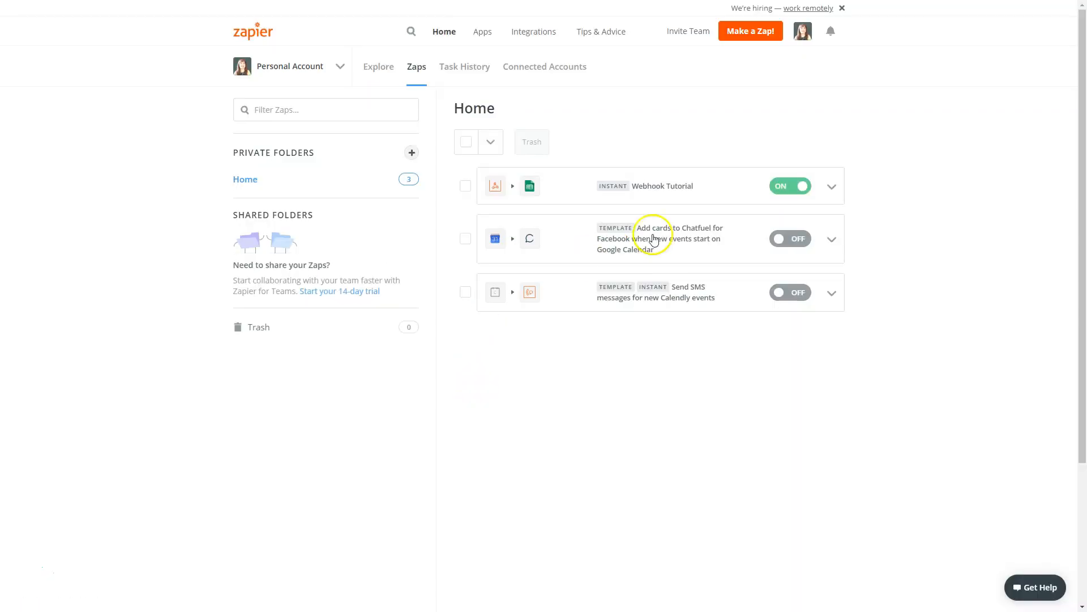